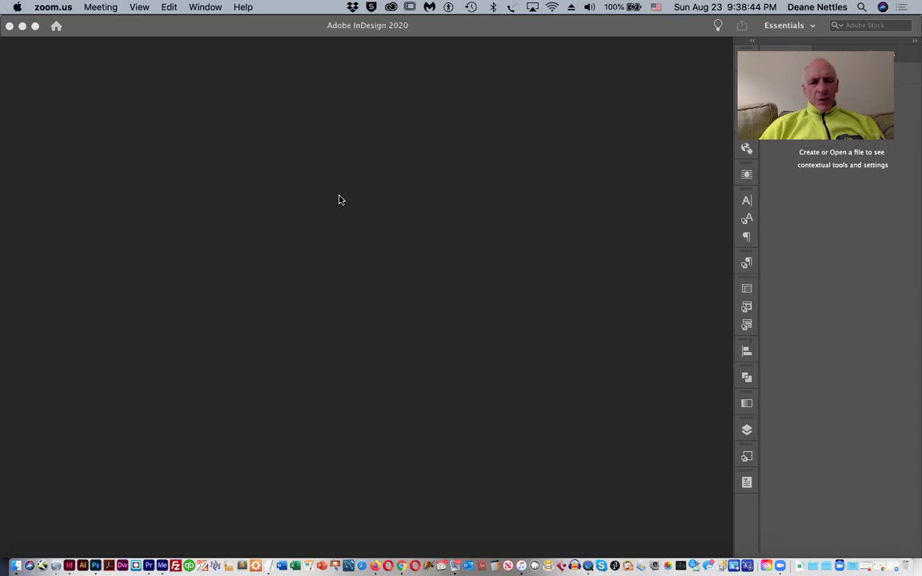
# Activate InDesign and start a new document from the File menu
pyautogui.click(198, 144)
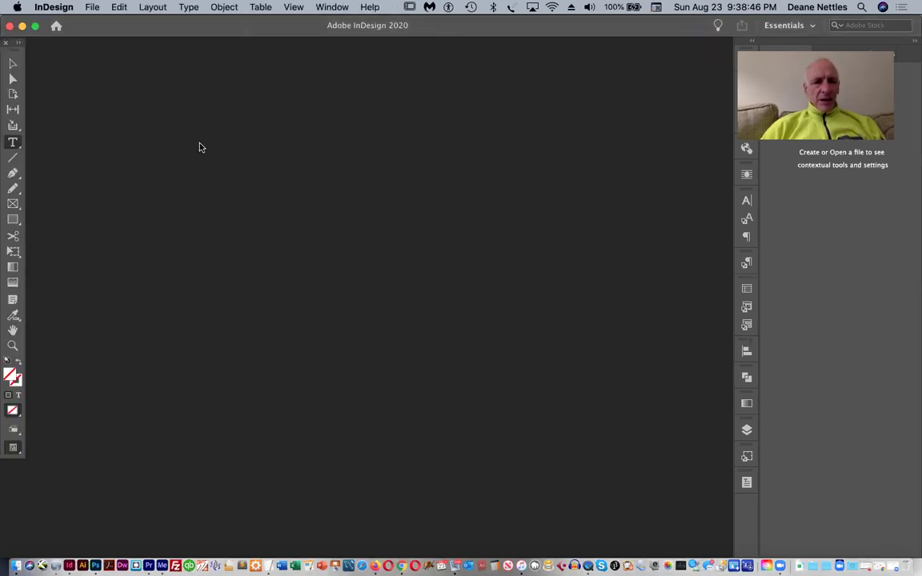
pyautogui.click(92, 8)
pyautogui.moveTo(198, 22)
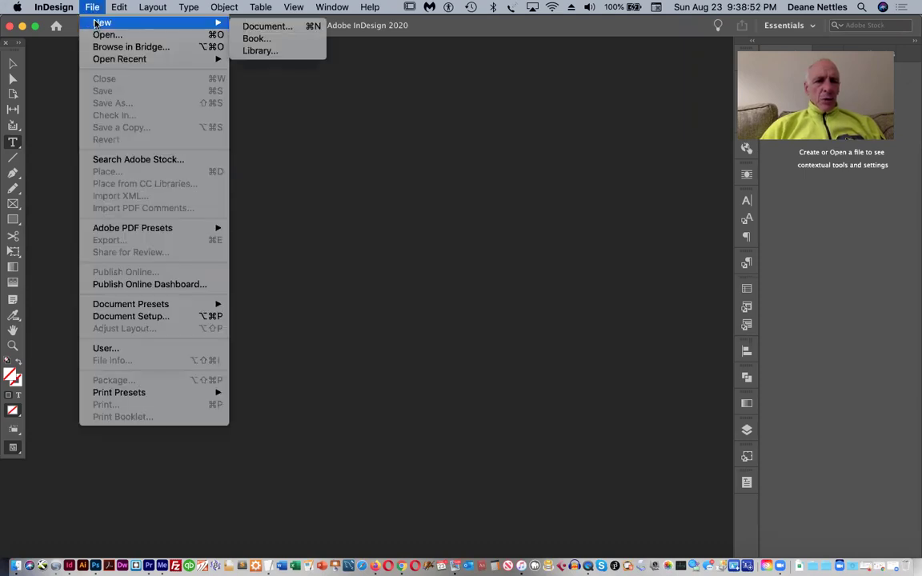
pyautogui.click(256, 29)
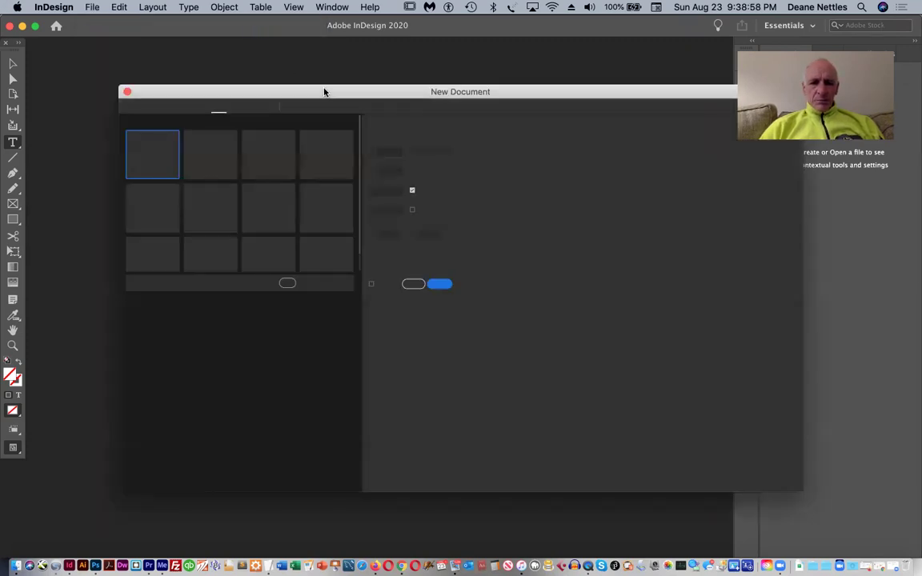
# Replace the Untitled-3 preset name with the instructor's name followed by 'Project 5'
pyautogui.moveTo(325, 91); pyautogui.dragTo(245, 94)
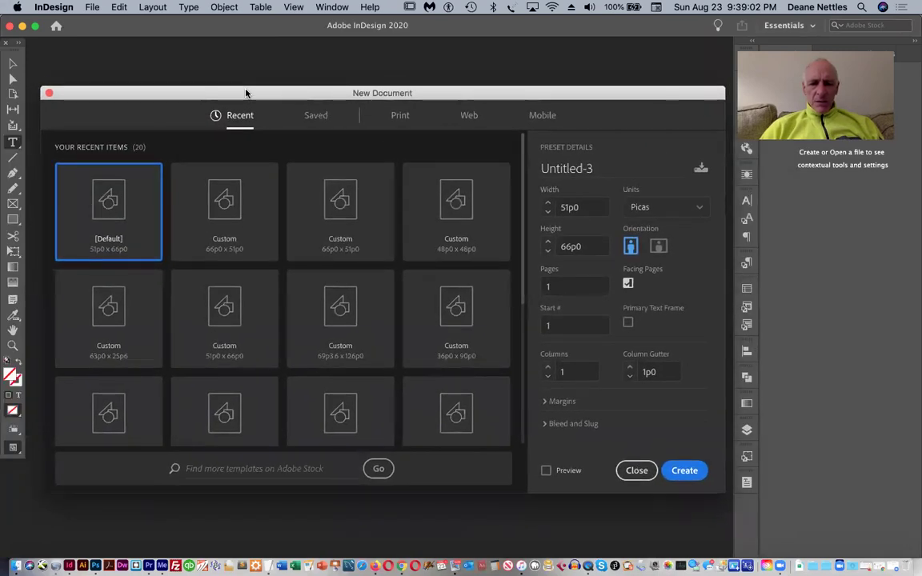
pyautogui.tripleClick(599, 170)
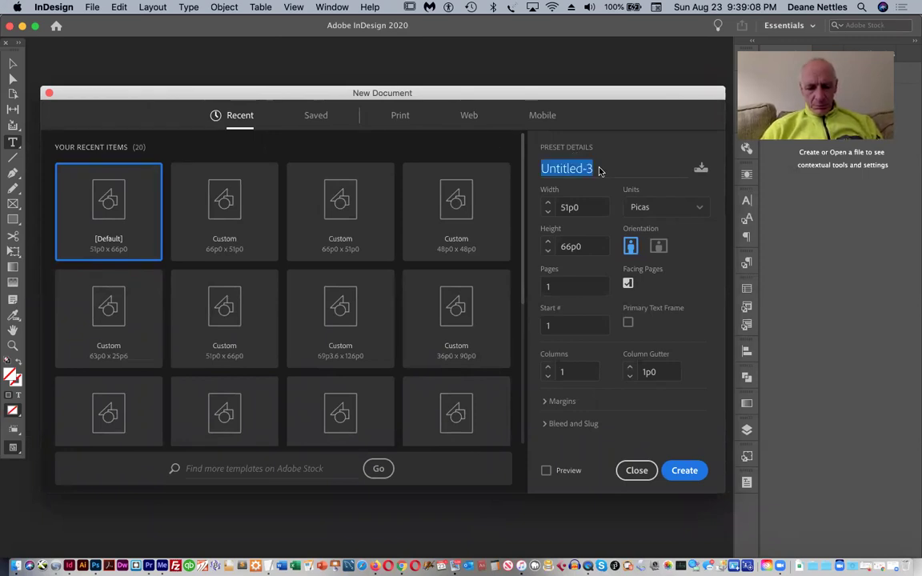
pyautogui.write('Prof')
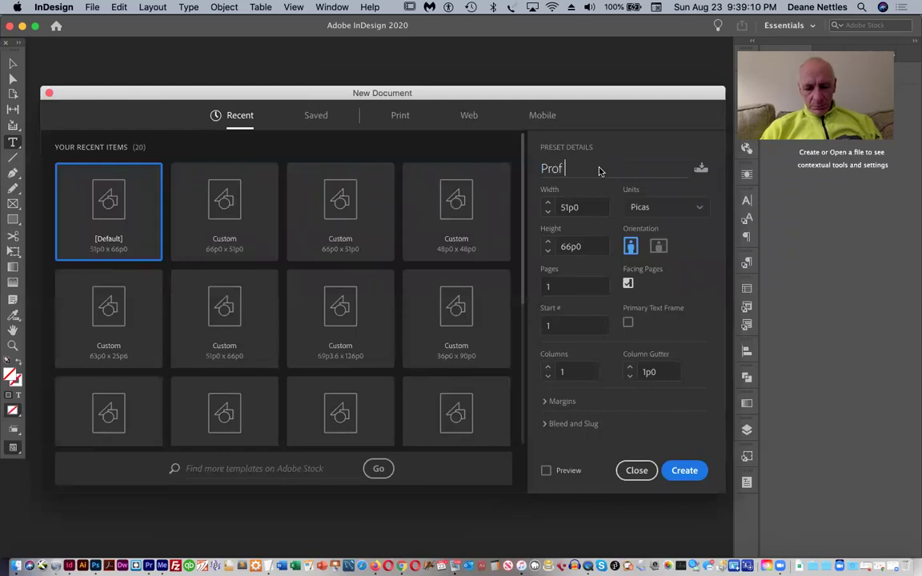
pyautogui.write(' Nettles')
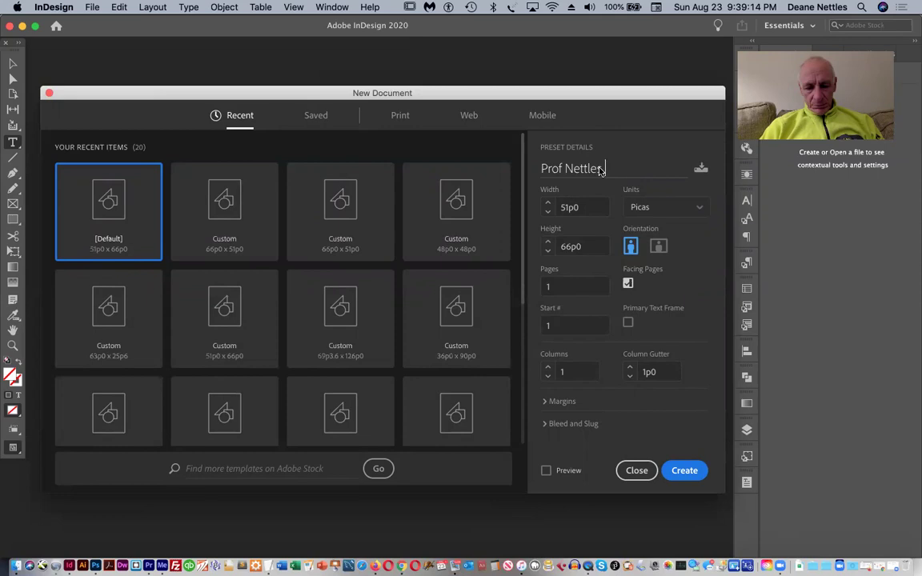
pyautogui.write(' Gr')
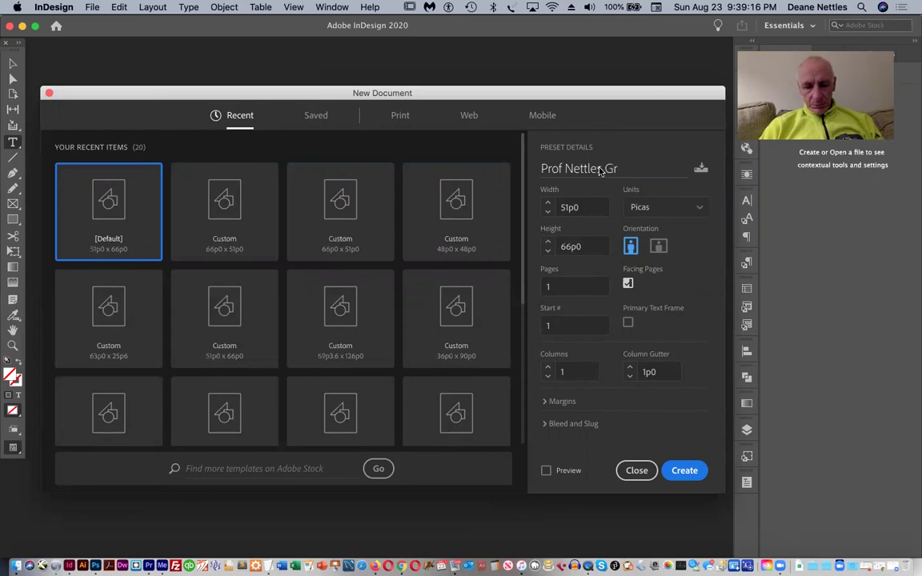
pyautogui.press('BackSpace')
pyautogui.press('BackSpace')
pyautogui.press('BackSpace')
pyautogui.write('Project')
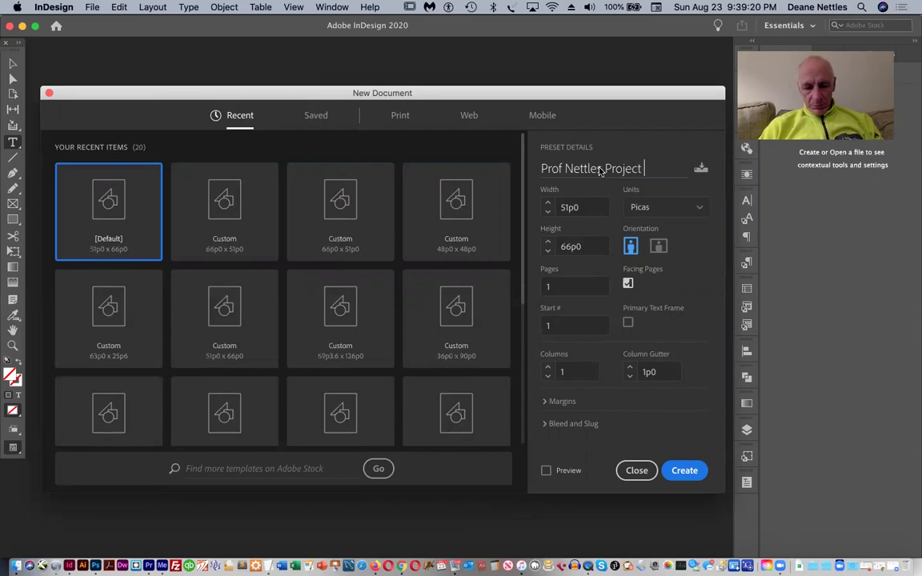
pyautogui.write(' 5')
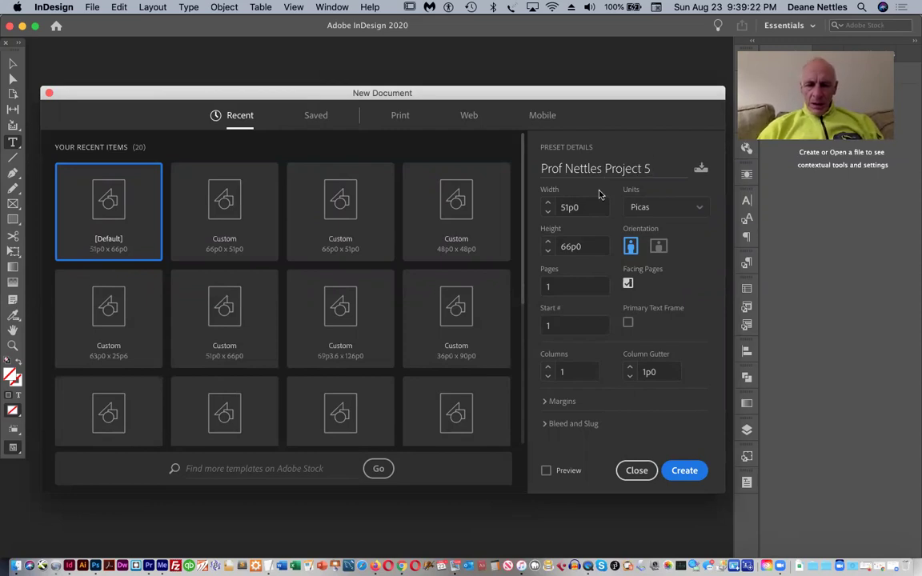
# Switch units to inches and set the page size to 8.125 x 10.875 in
pyautogui.click(658, 213)
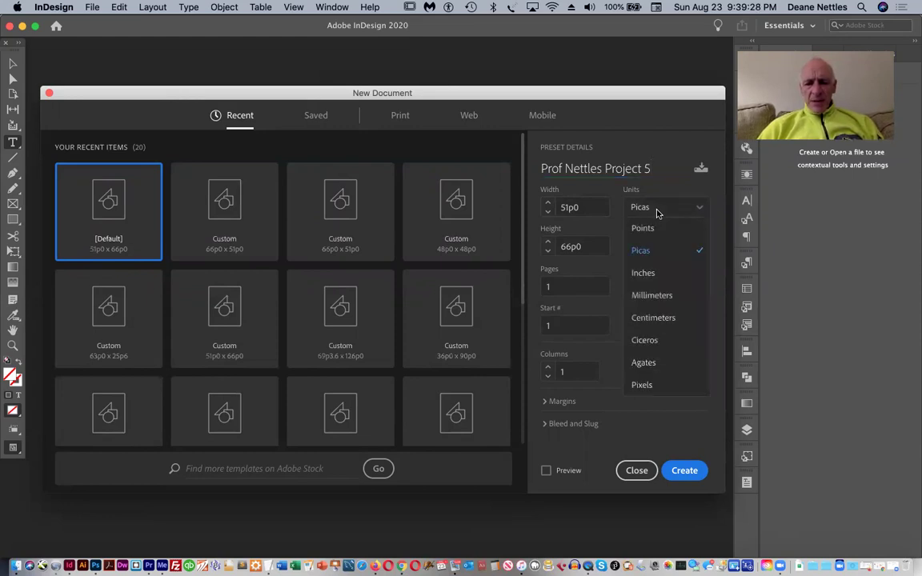
pyautogui.click(651, 275)
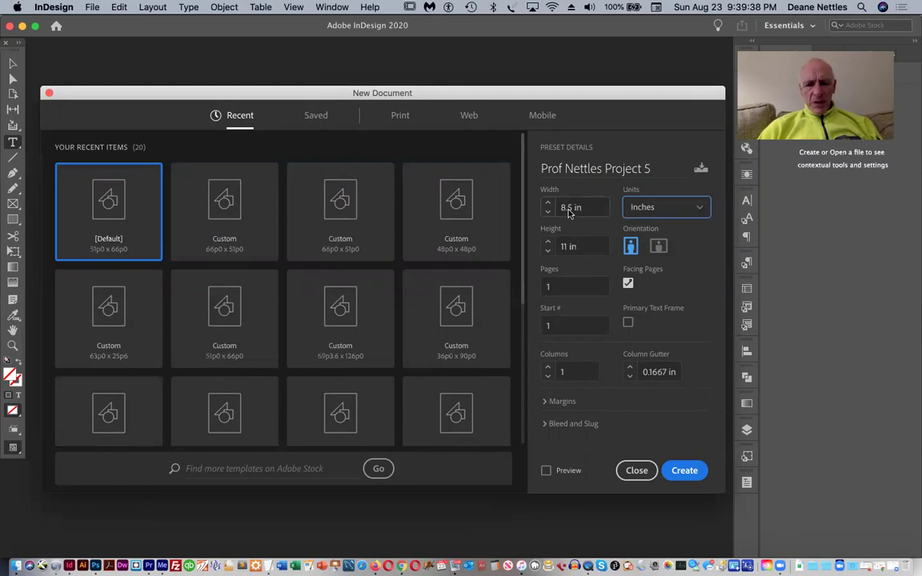
pyautogui.tripleClick(570, 213)
pyautogui.click(571, 210)
pyautogui.write('12')
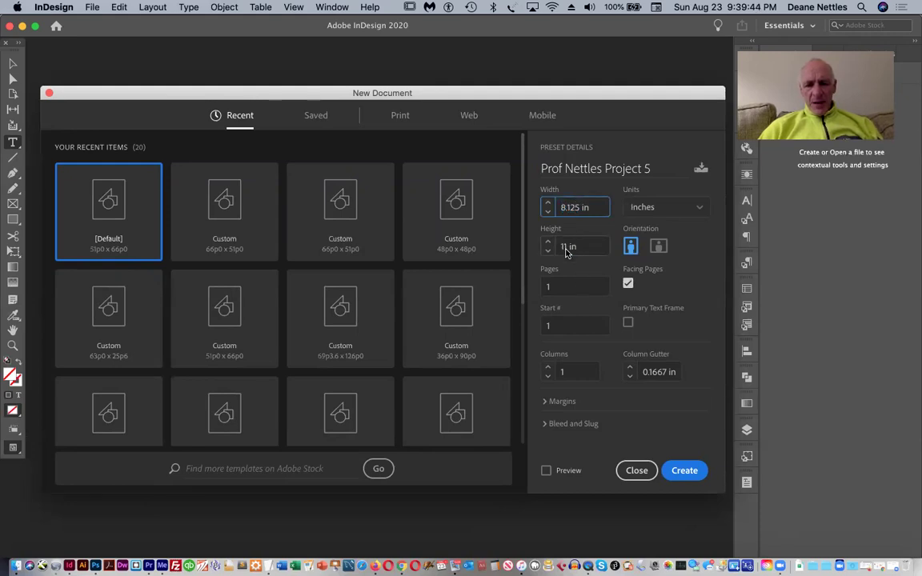
pyautogui.click(564, 250)
pyautogui.doubleClick(566, 251)
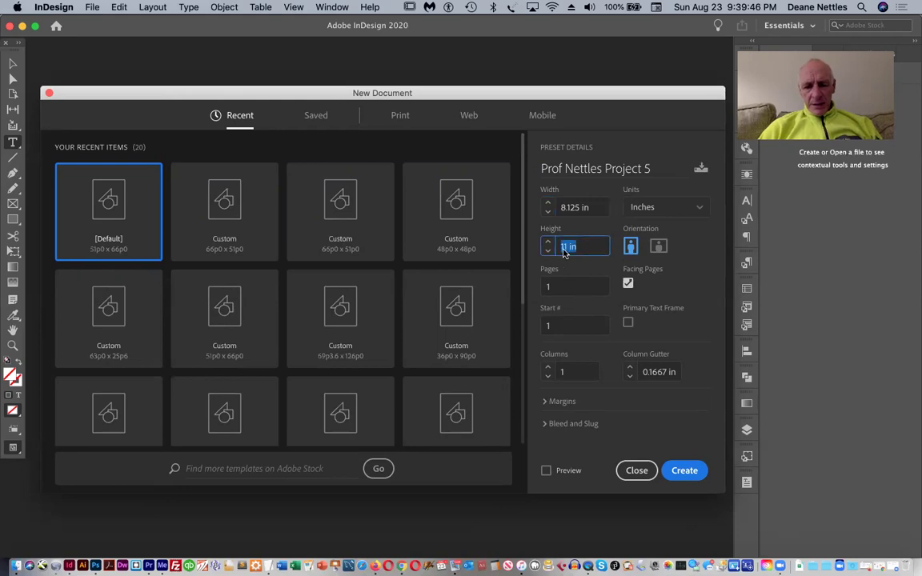
pyautogui.click(567, 250)
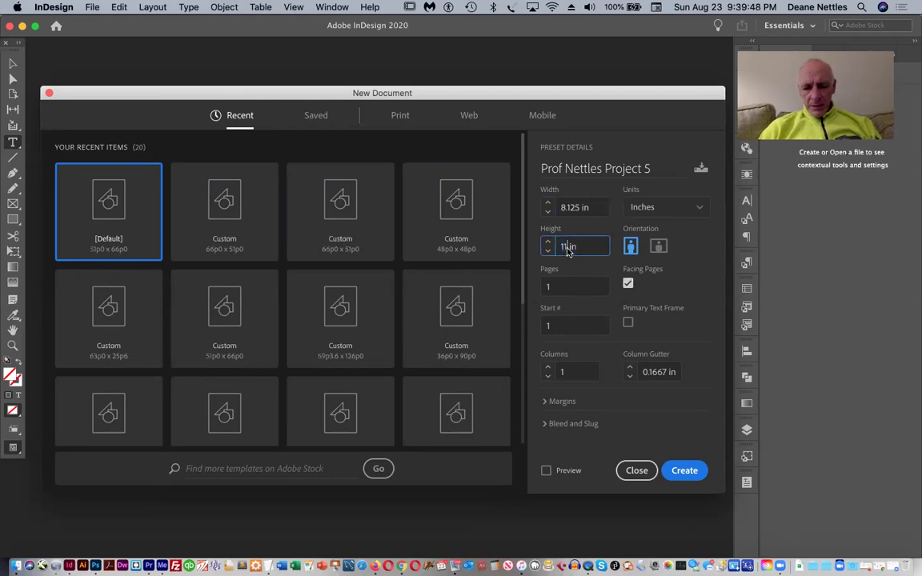
pyautogui.press('BackSpace')
pyautogui.write('0.875')
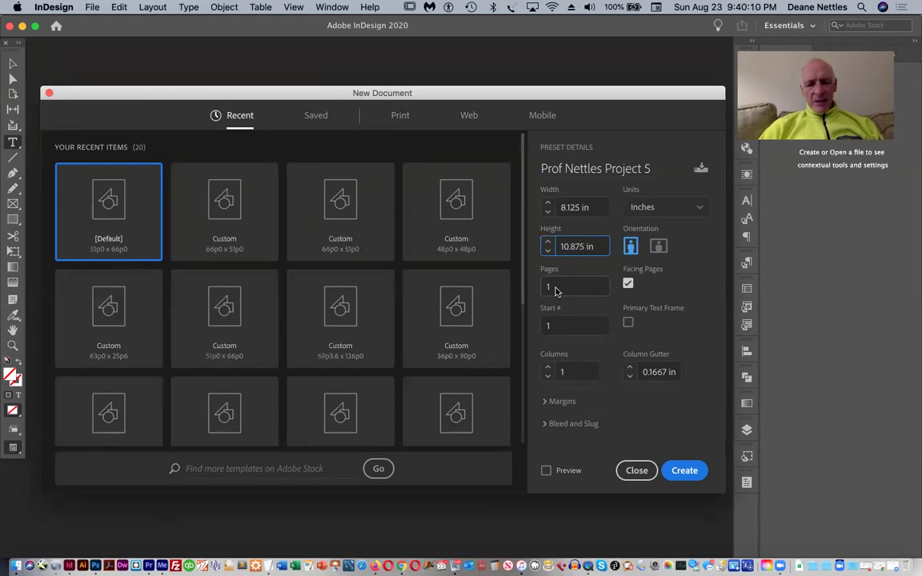
# Set 2 pages starting at page number 2, with 3 columns
pyautogui.click(558, 292)
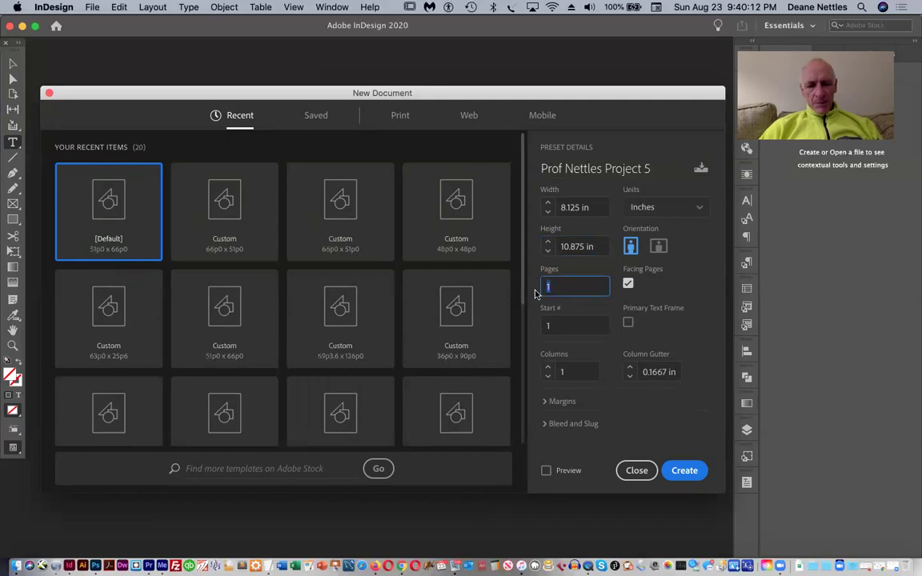
pyautogui.write('2')
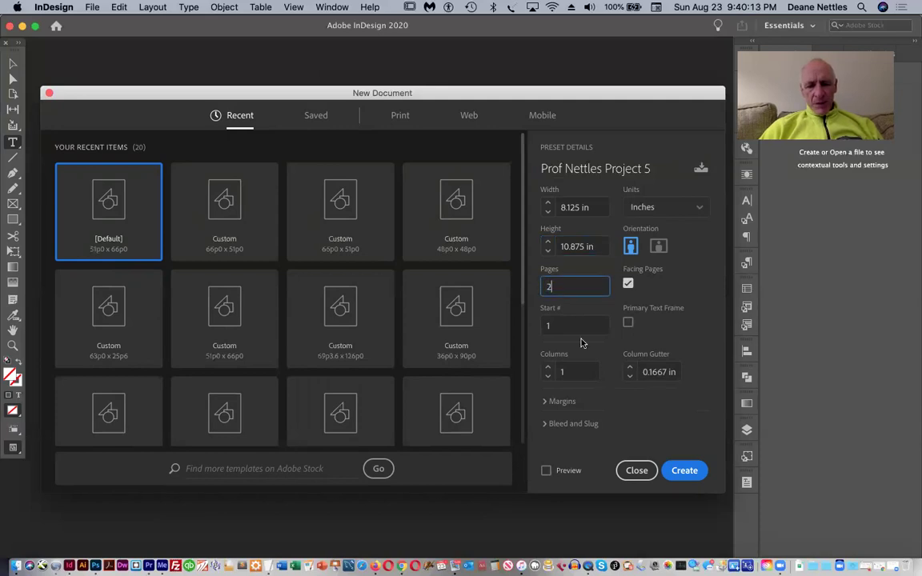
pyautogui.click(544, 328)
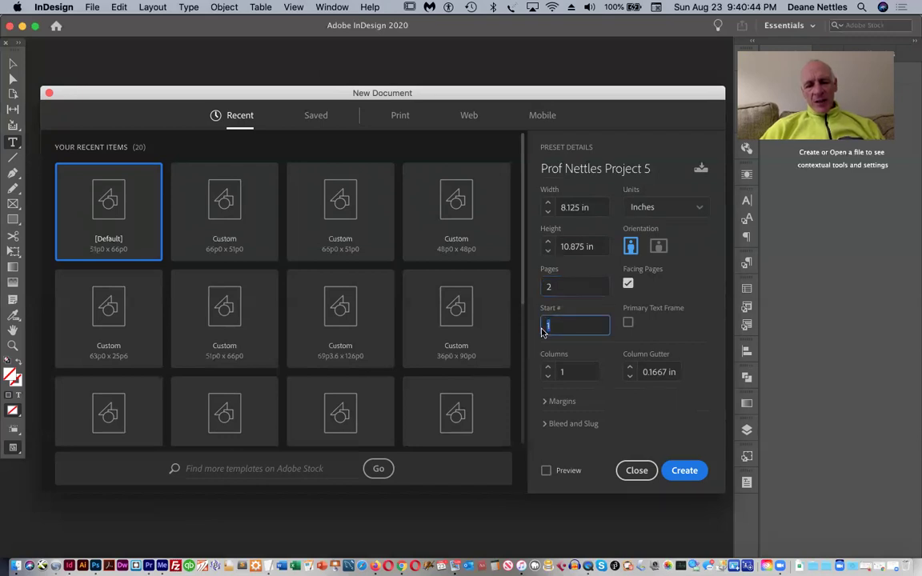
pyautogui.write('2')
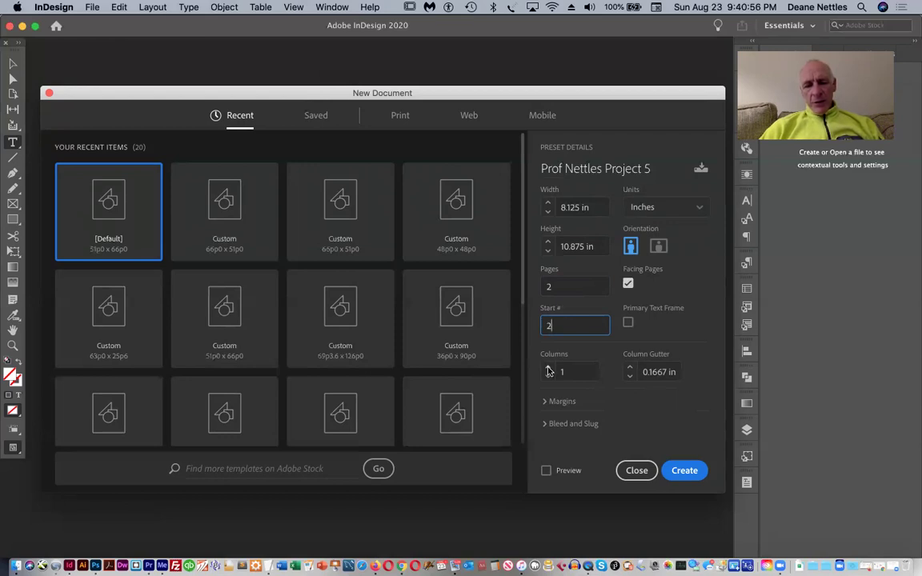
pyautogui.click(548, 368)
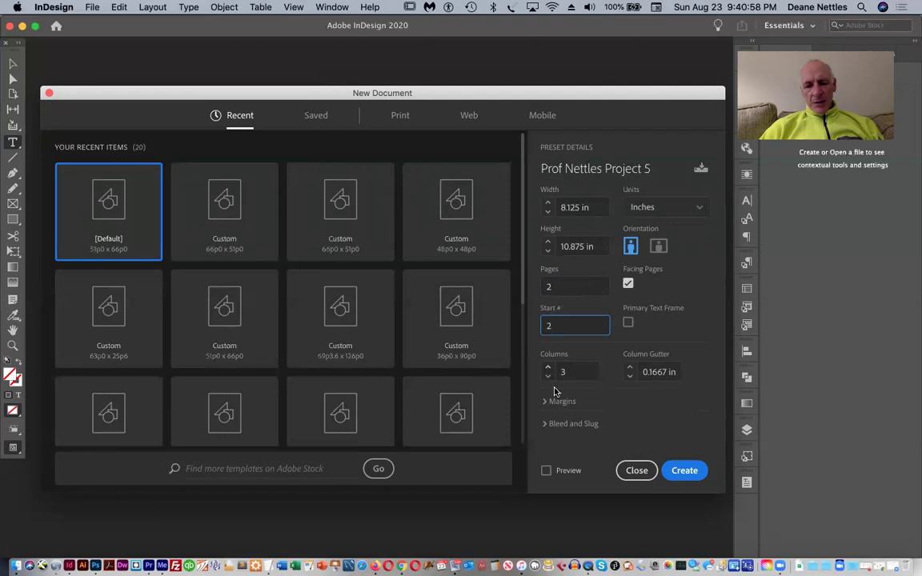
pyautogui.click(546, 472)
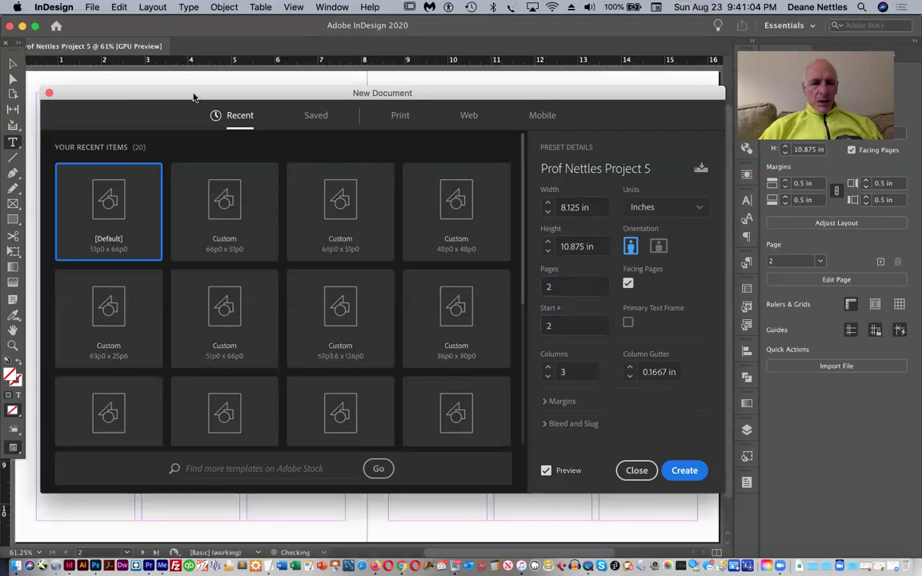
pyautogui.moveTo(196, 93); pyautogui.dragTo(193, 52)
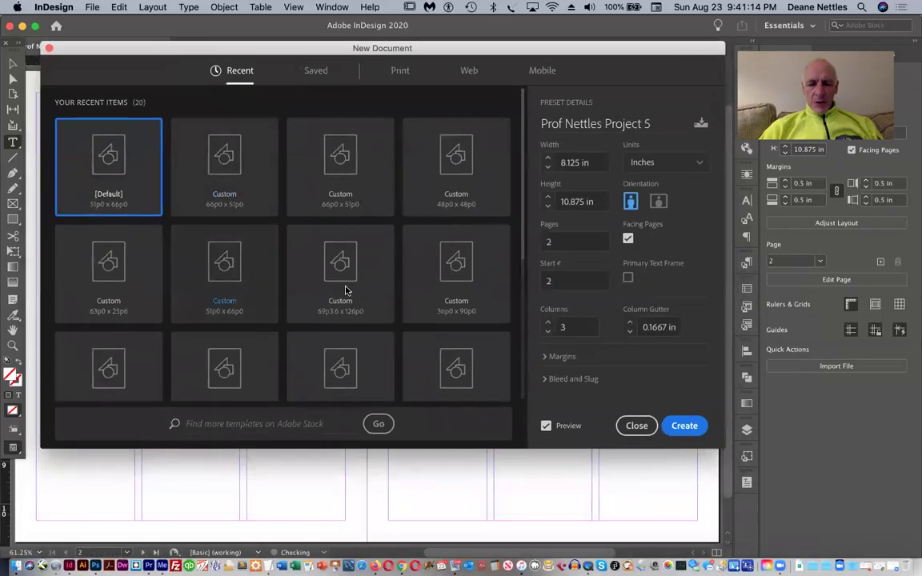
pyautogui.click(545, 358)
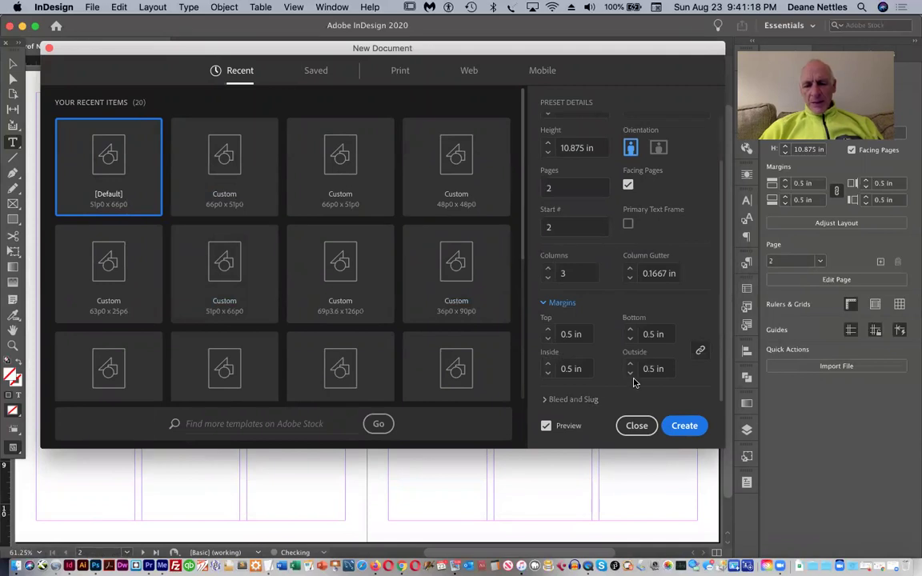
pyautogui.click(649, 334)
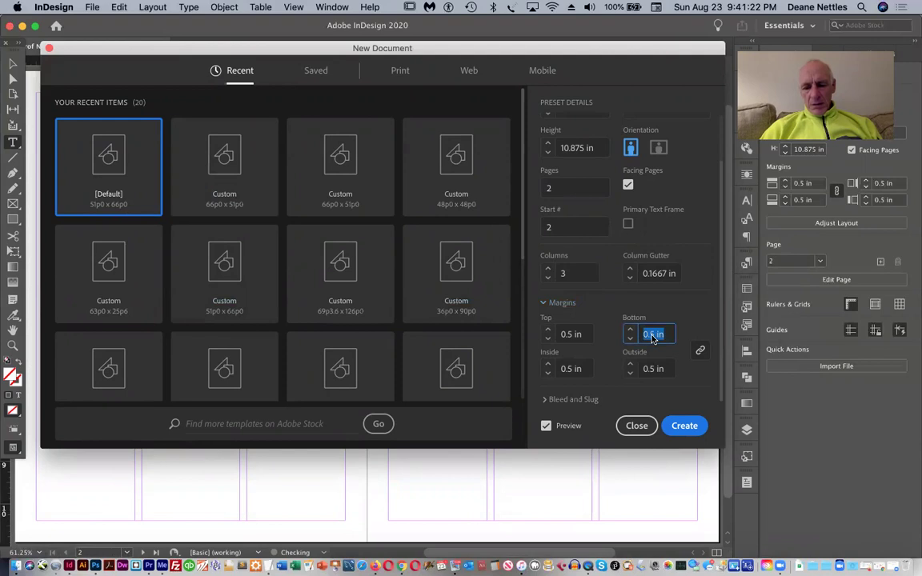
pyautogui.write('.7')
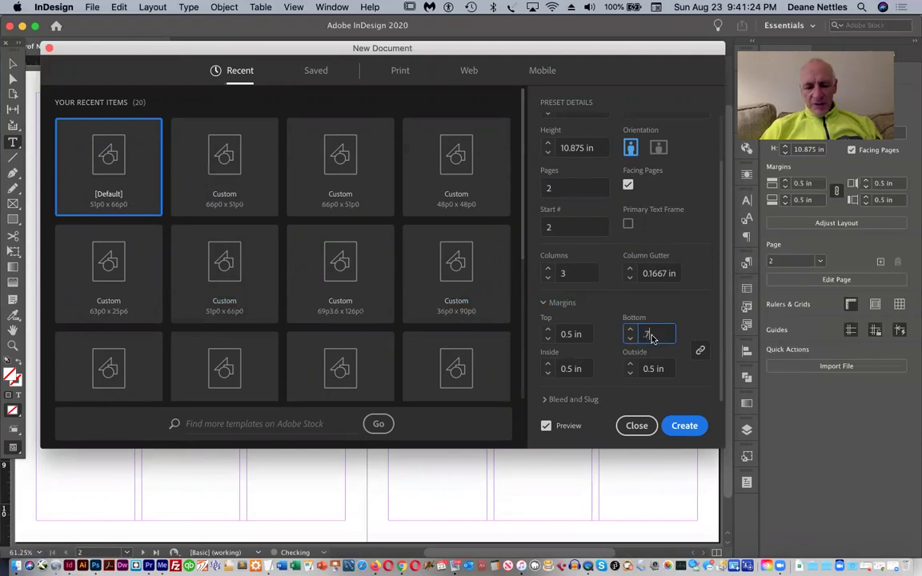
pyautogui.write('5')
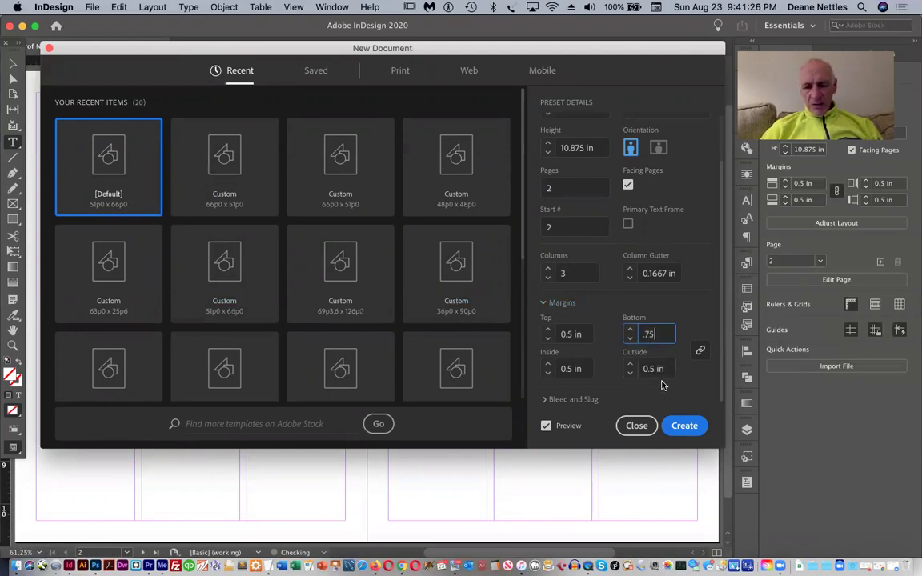
pyautogui.click(669, 369)
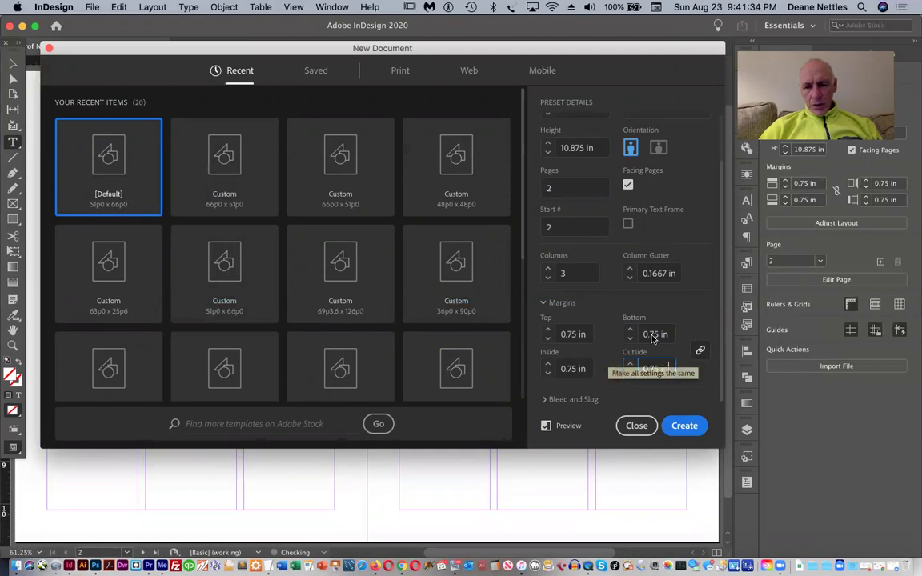
pyautogui.doubleClick(573, 336)
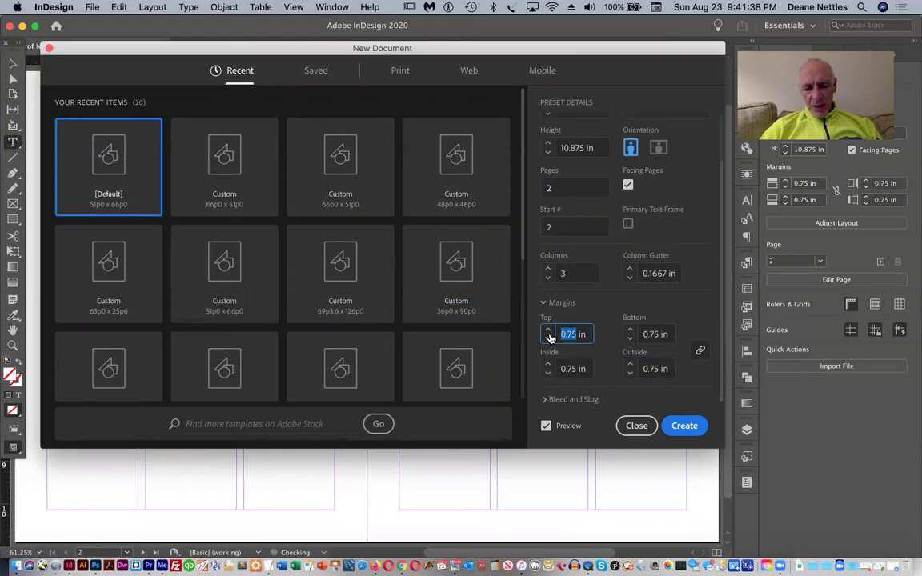
pyautogui.write('.5')
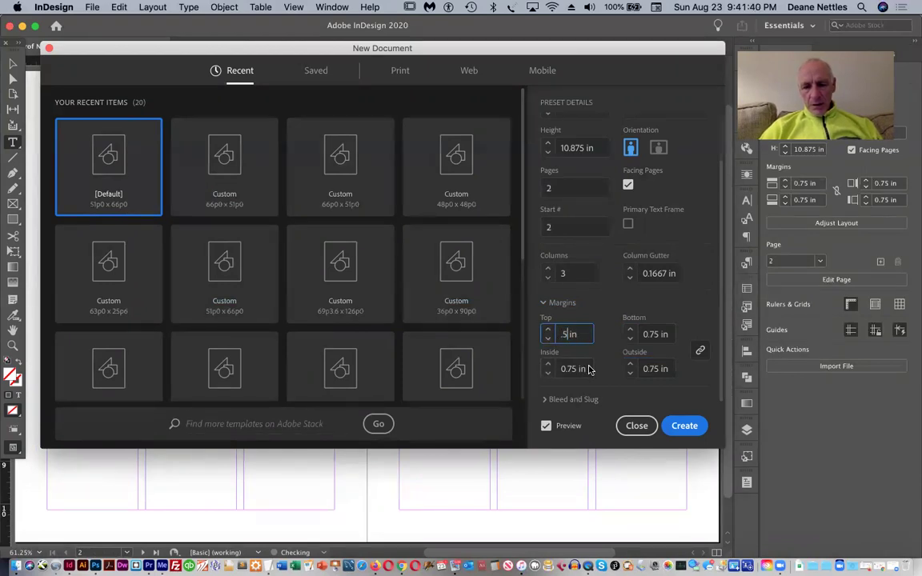
pyautogui.click(585, 369)
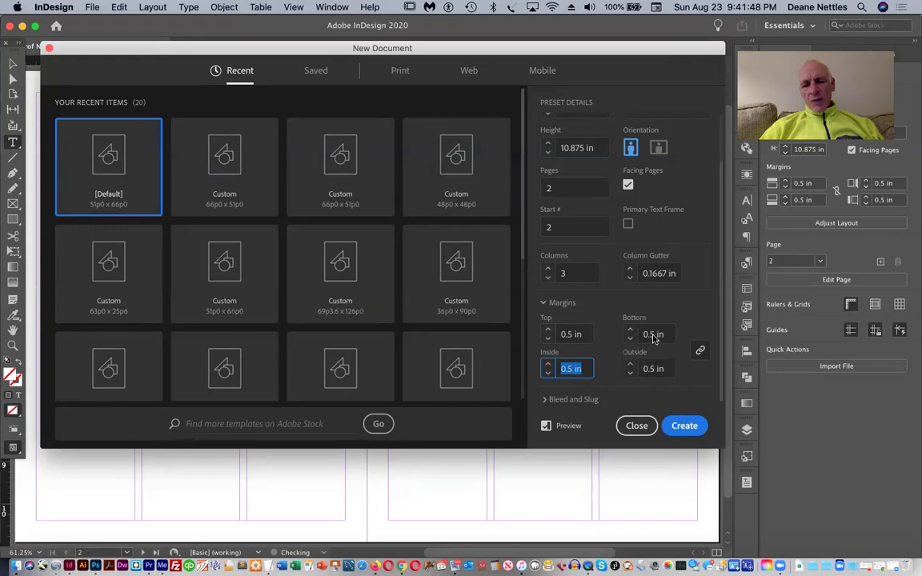
# Unlink the margins and change only the bottom margin to 0.75 in
pyautogui.click(702, 356)
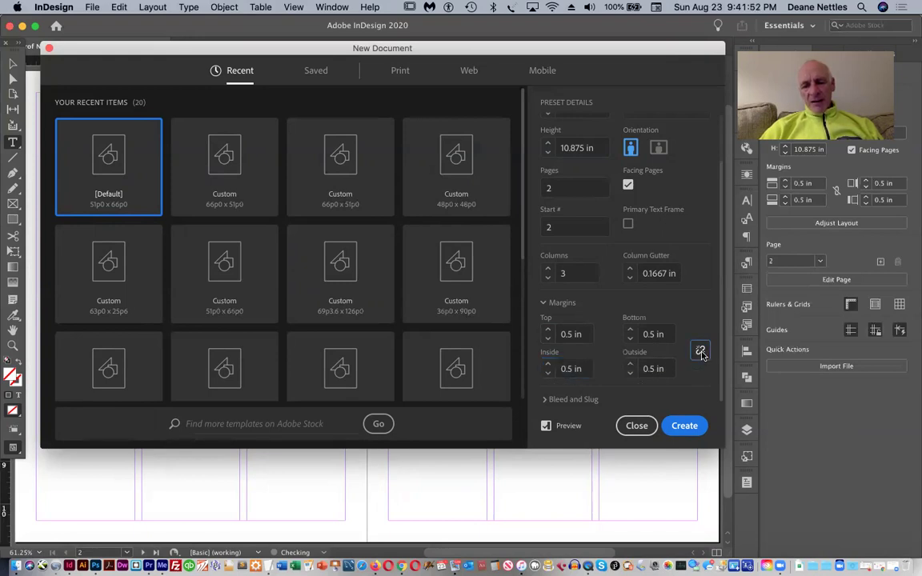
pyautogui.click(649, 334)
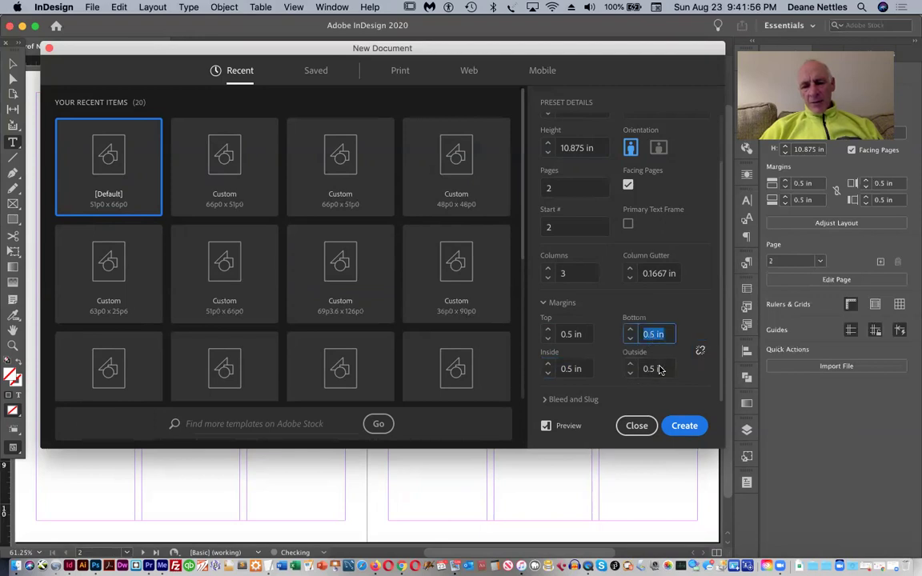
pyautogui.write('.')
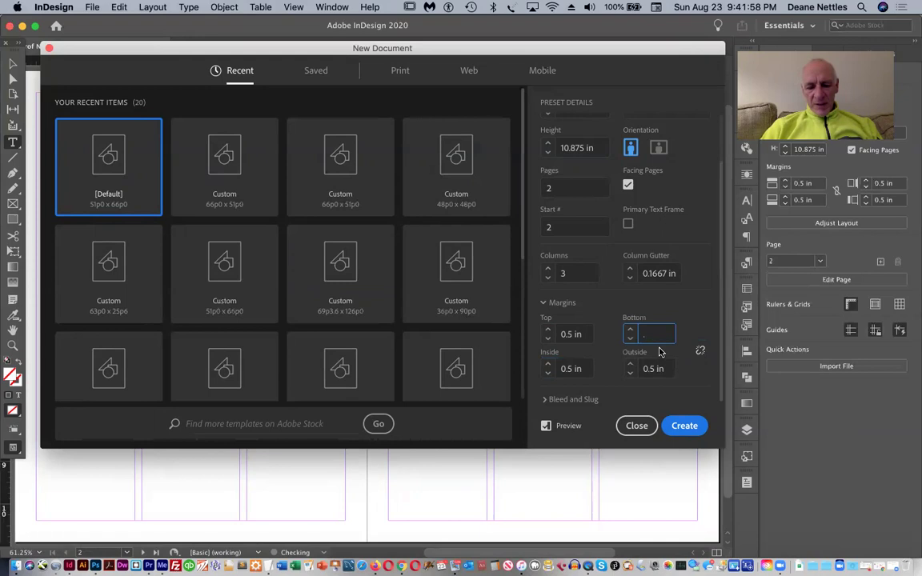
pyautogui.write('75')
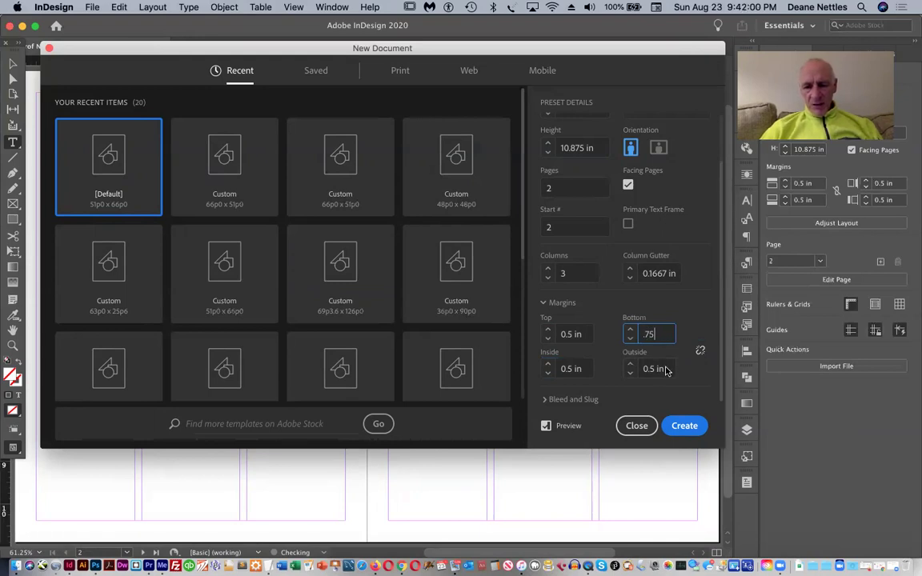
pyautogui.press('Tab')
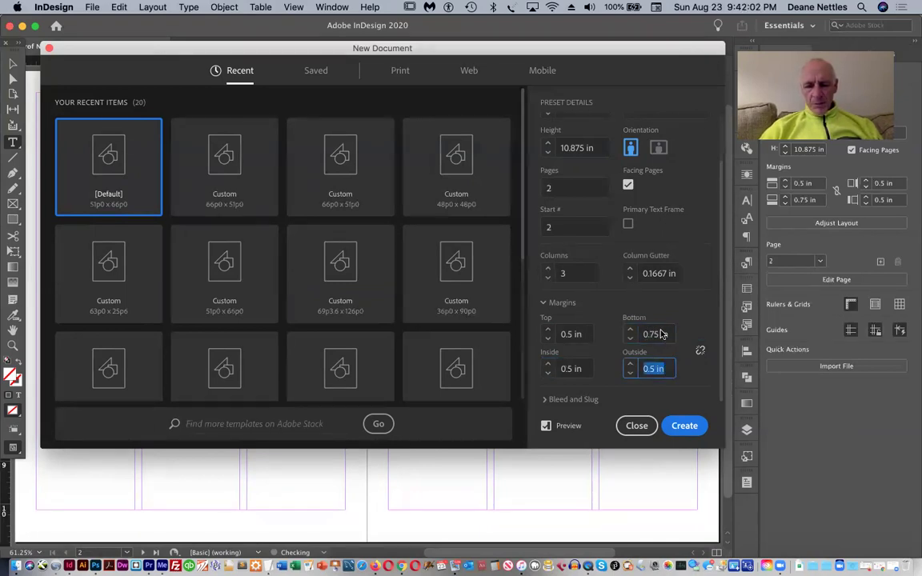
# Expand the Bleed and Slug section of the New Document dialog
pyautogui.click(544, 400)
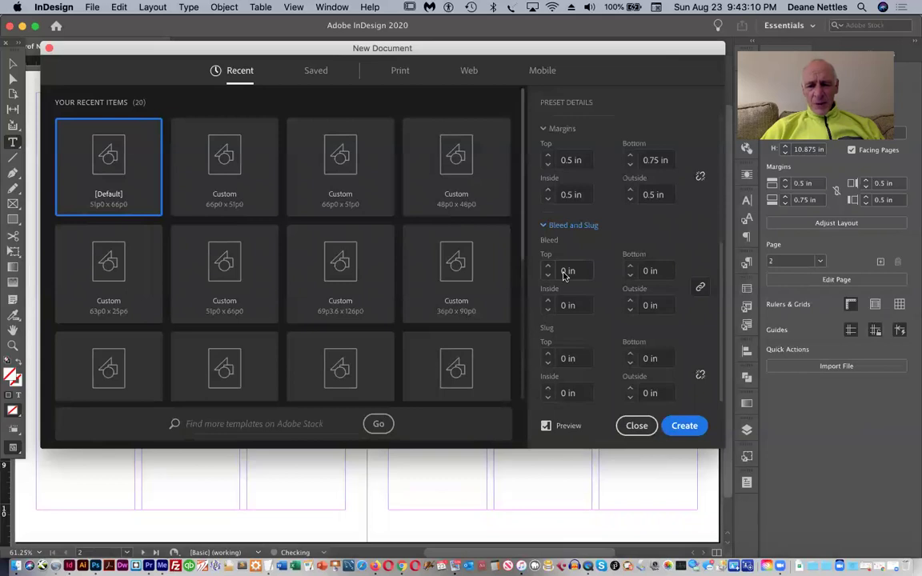
# Set the linked bleed to 0.125 in on all four sides
pyautogui.click(563, 273)
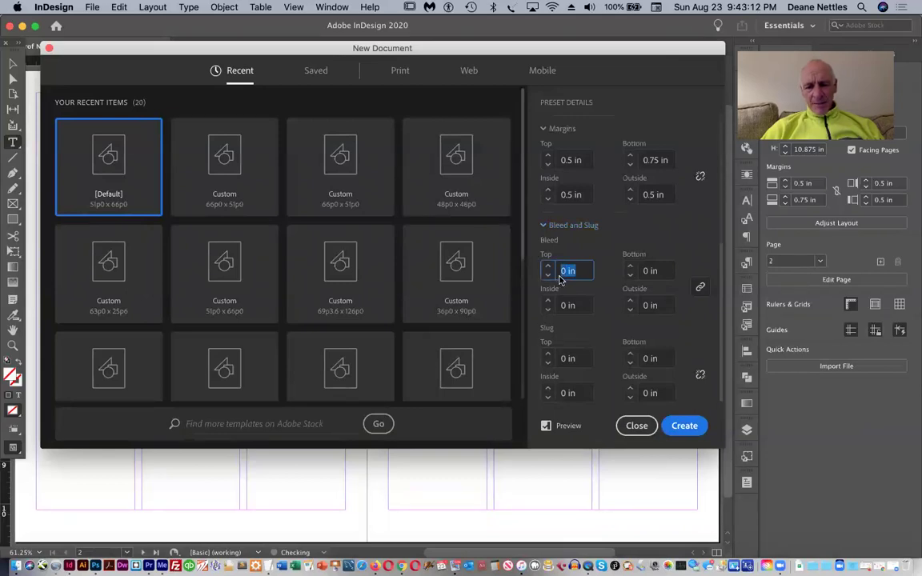
pyautogui.write('1')
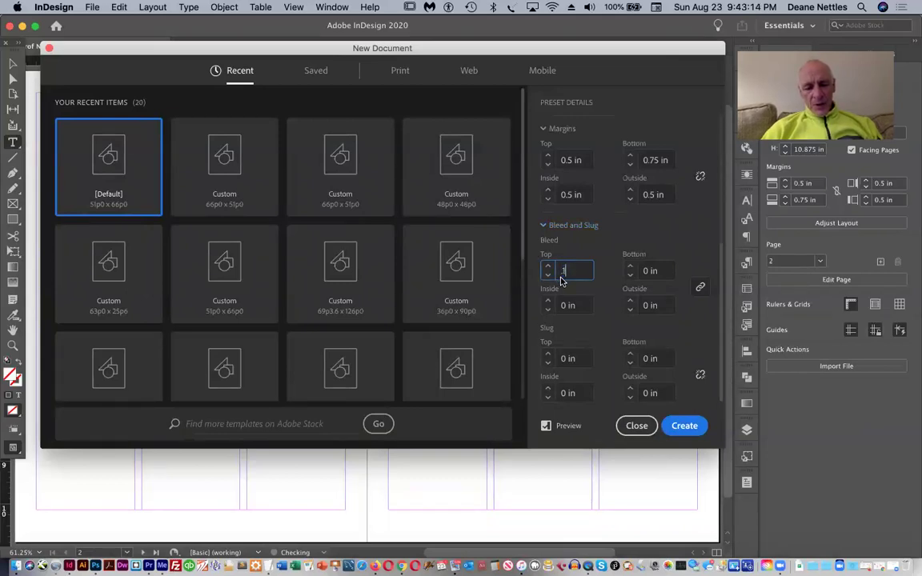
pyautogui.write('125')
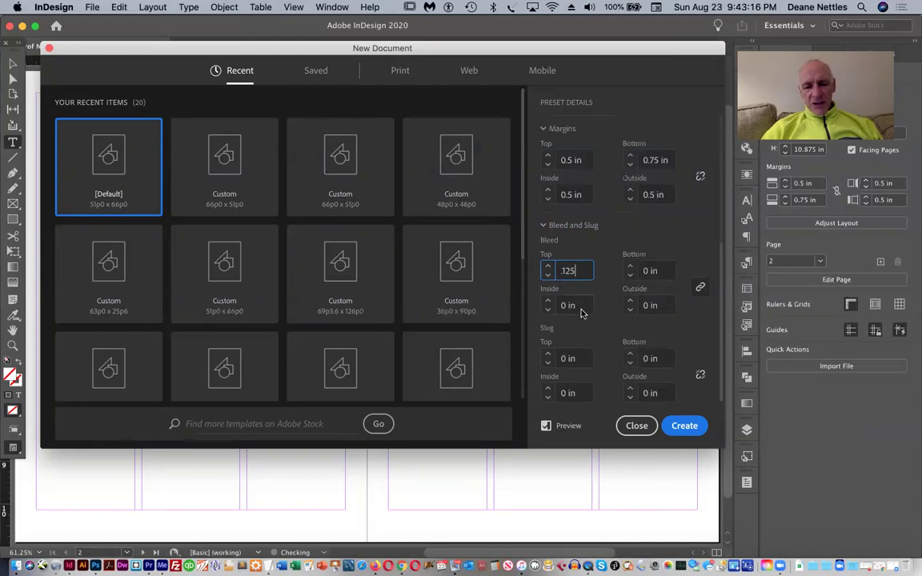
pyautogui.click(582, 312)
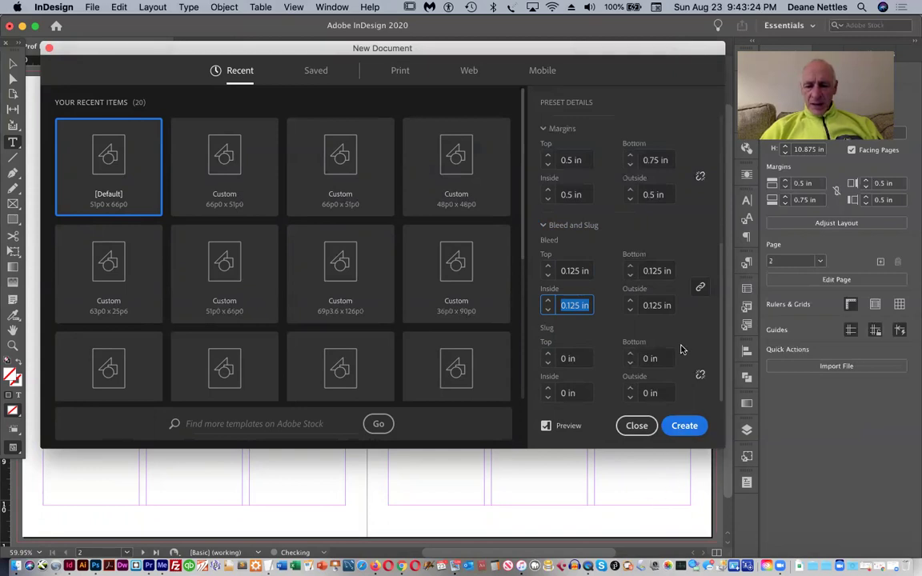
pyautogui.scroll(10, 681, 350)
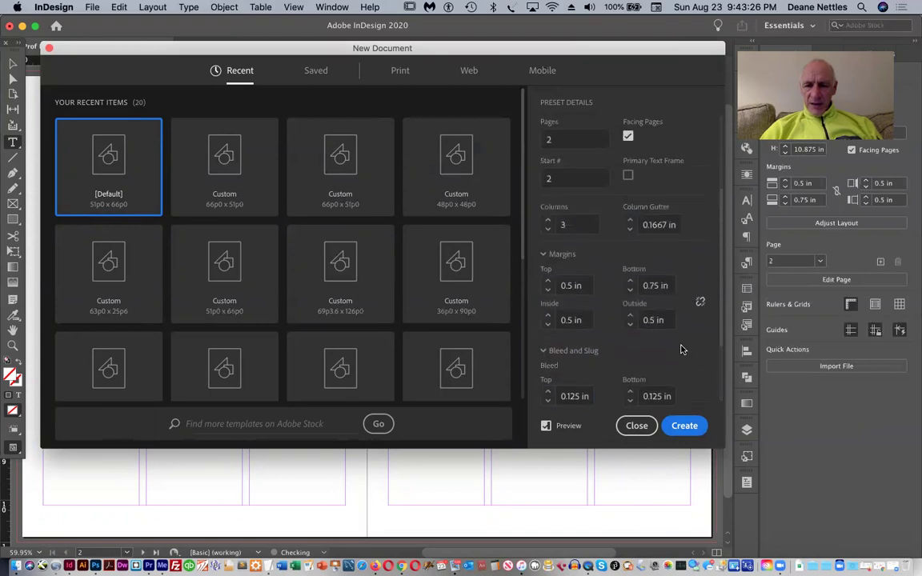
pyautogui.scroll(2, 682, 350)
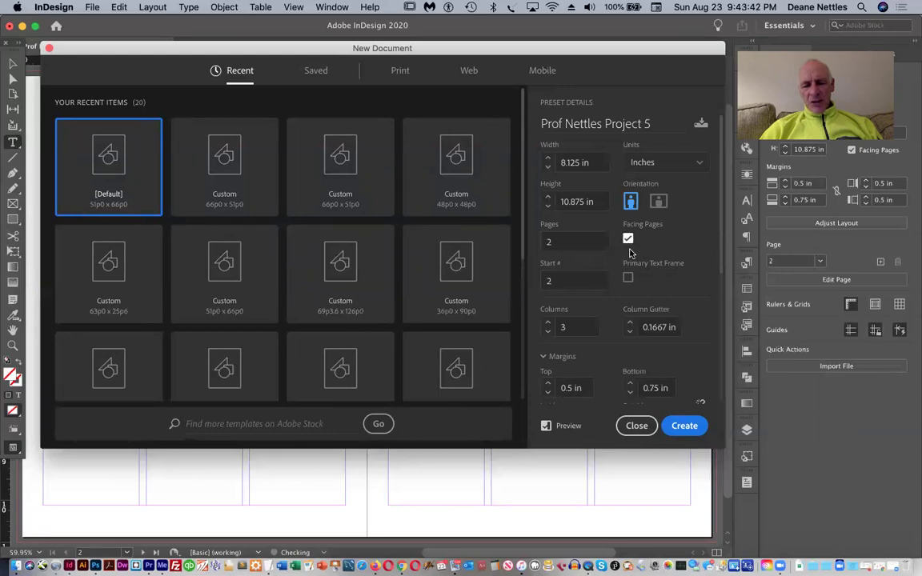
pyautogui.scroll(-1, 602, 310)
pyautogui.scroll(-2, 602, 311)
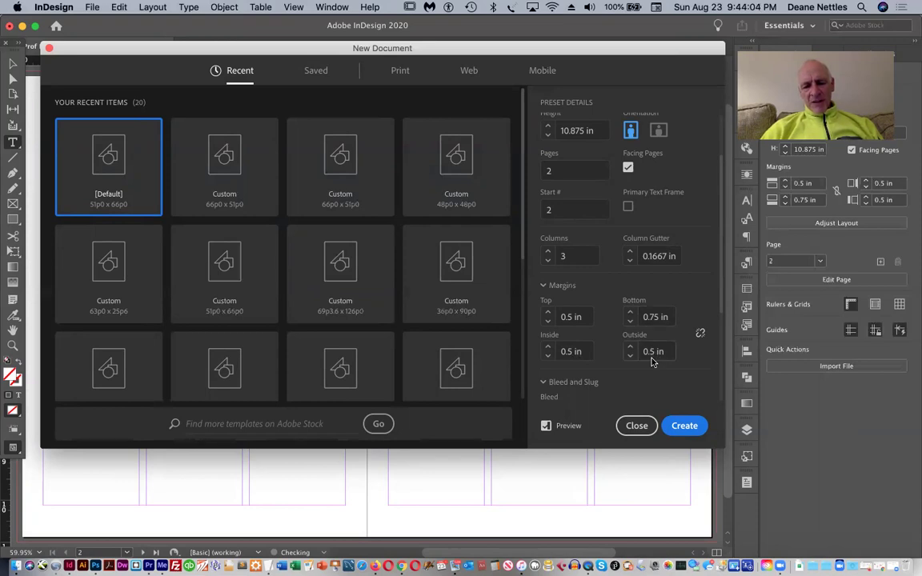
pyautogui.press('Tab')
pyautogui.press('Tab')
pyautogui.press('Tab')
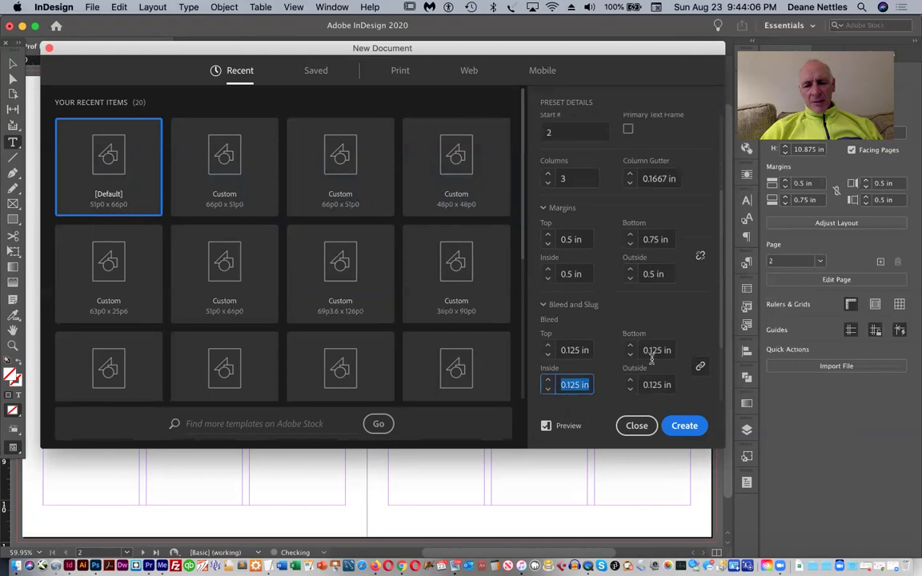
pyautogui.scroll(-2, 653, 363)
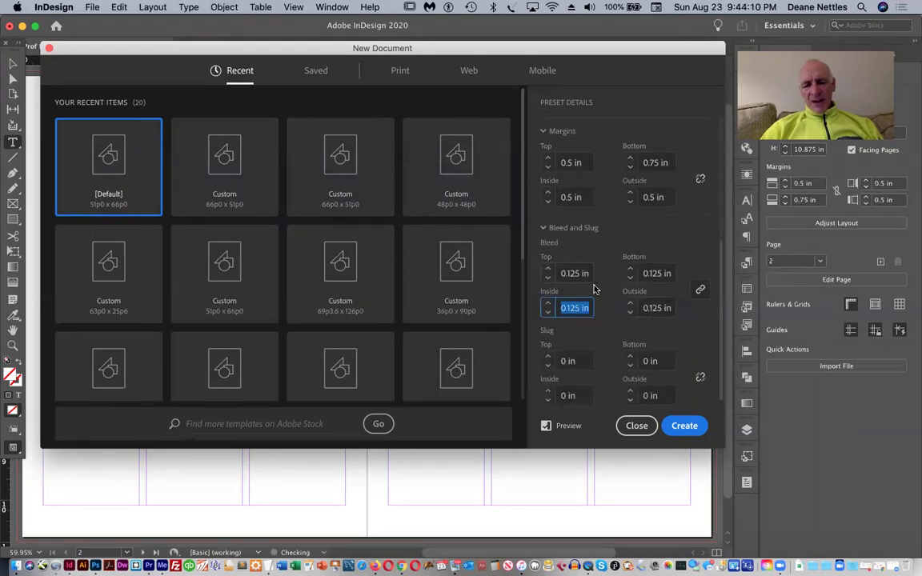
# Create the Project 5 document and scroll around its three-column facing spread
pyautogui.click(685, 429)
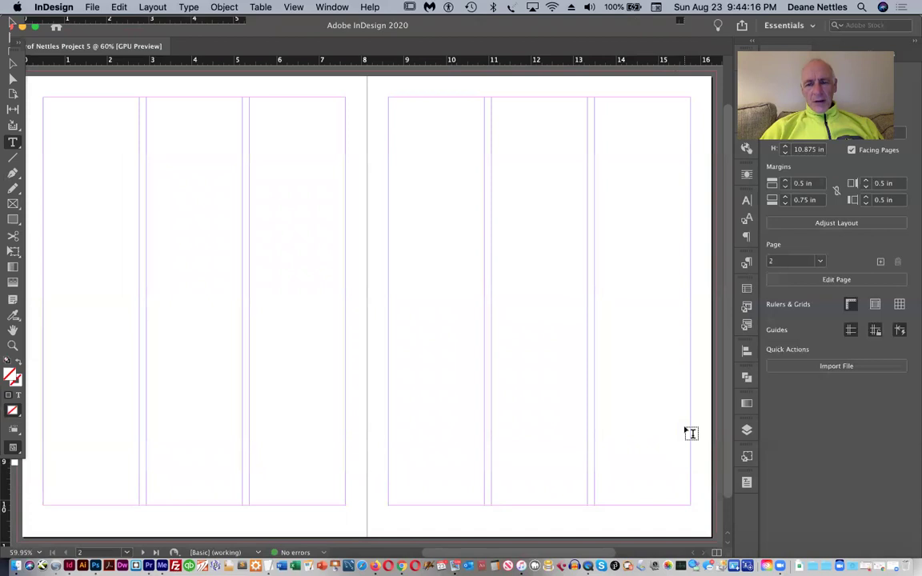
pyautogui.scroll(2, 638, 286)
pyautogui.hscroll(1, 638, 286)
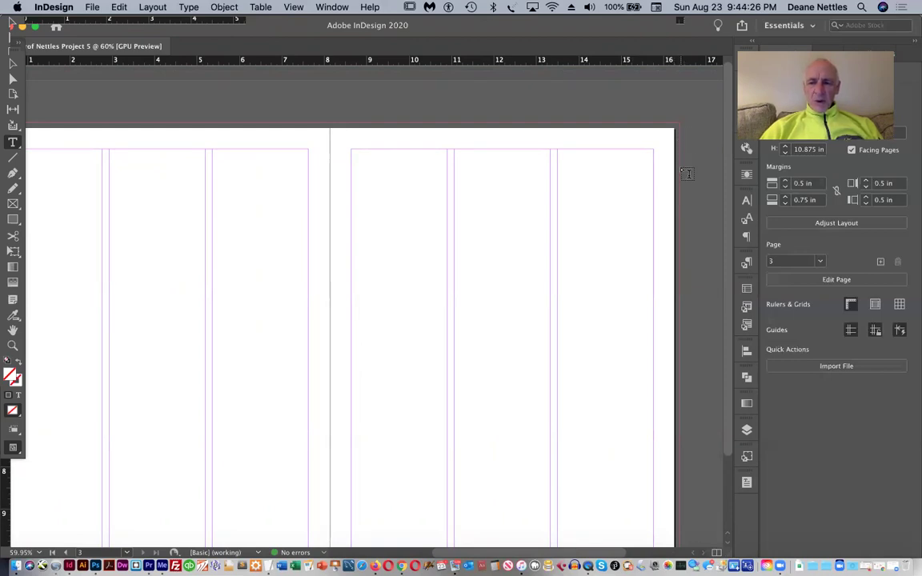
pyautogui.scroll(-3, 628, 216)
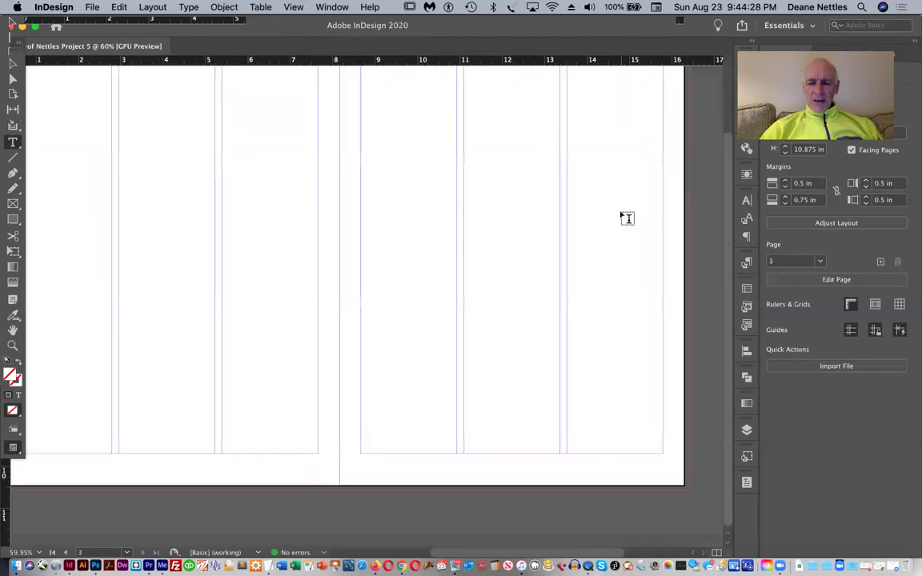
pyautogui.scroll(1, 626, 216)
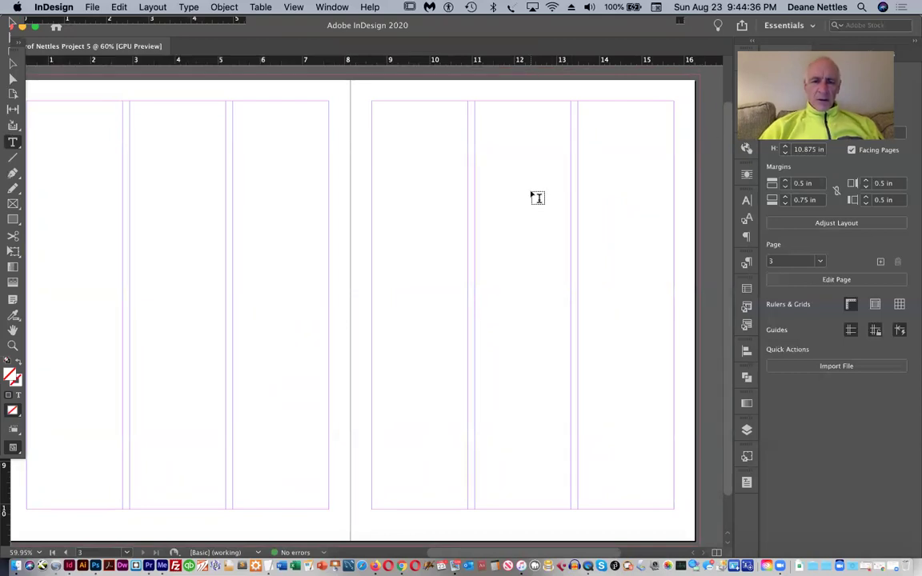
pyautogui.scroll(-1, 537, 197)
pyautogui.hscroll(-1, 537, 198)
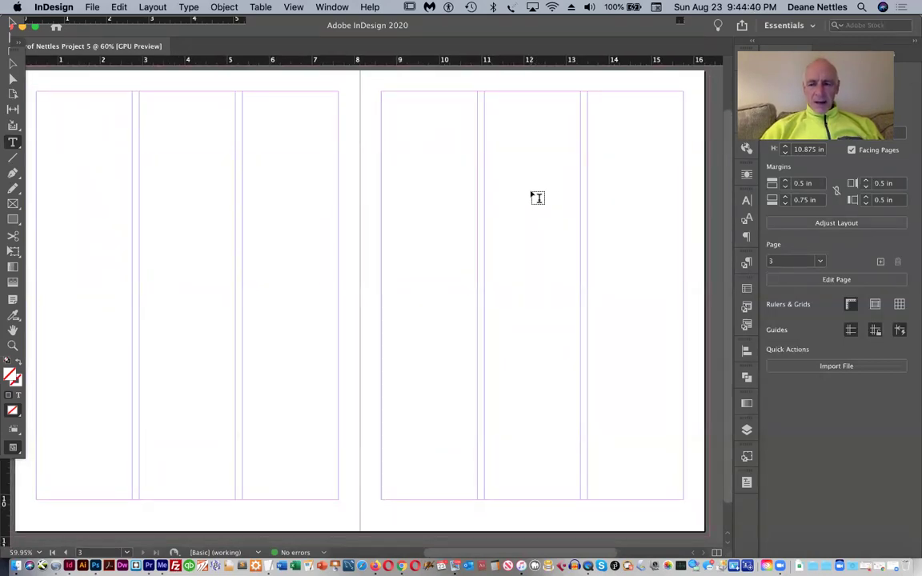